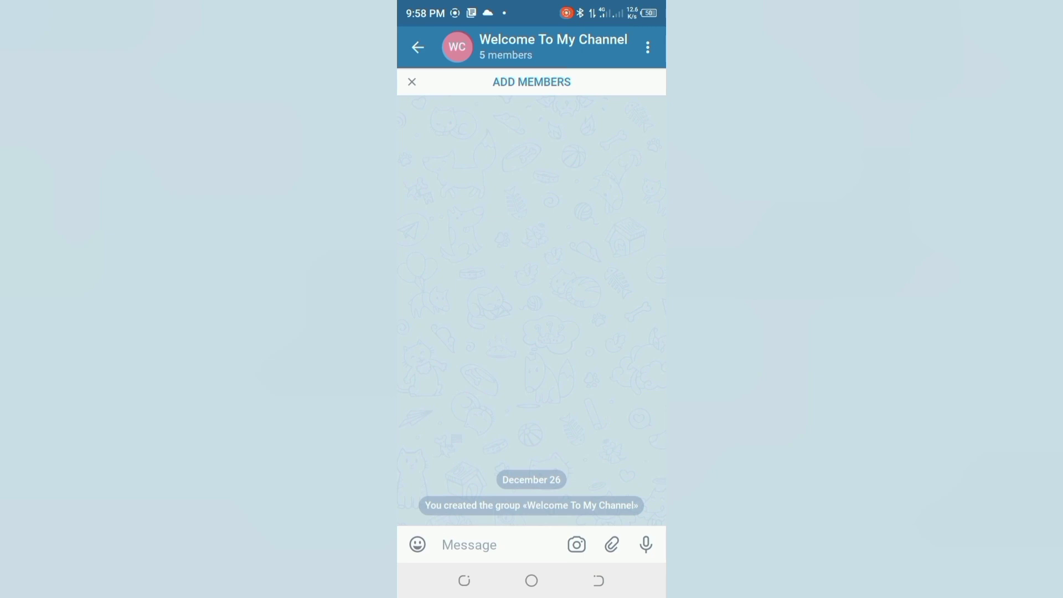
- From the chat list, search 'Join' and open the Join Hider bot chat
click(418, 47)
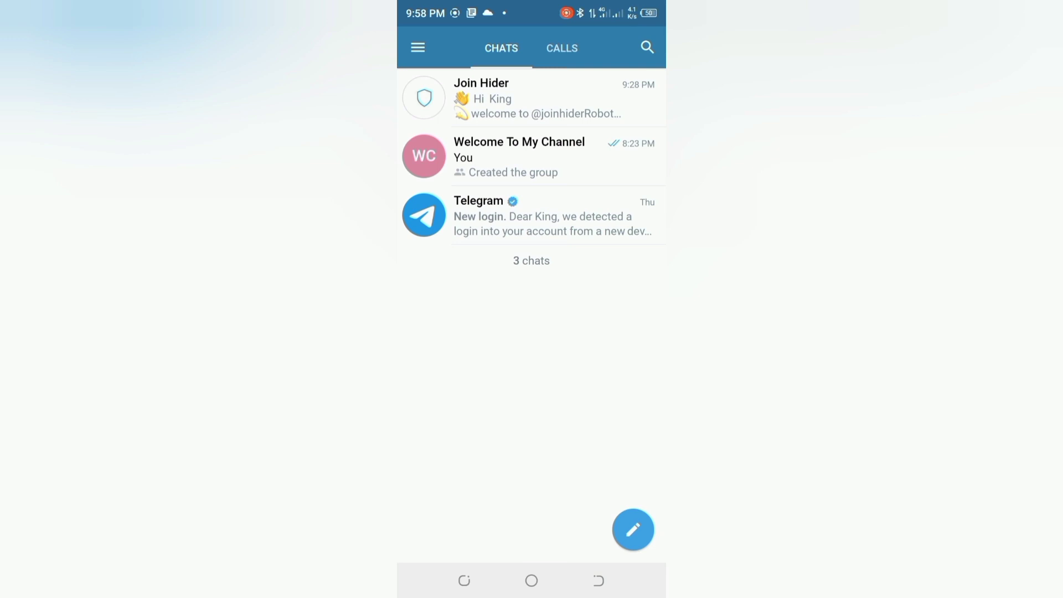
click(647, 47)
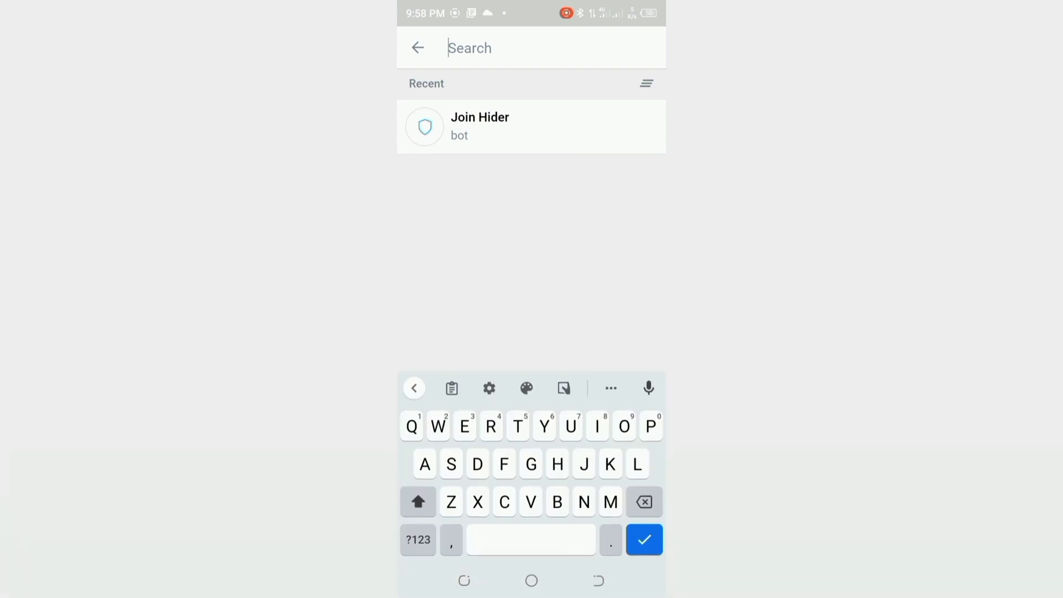
text(Join)
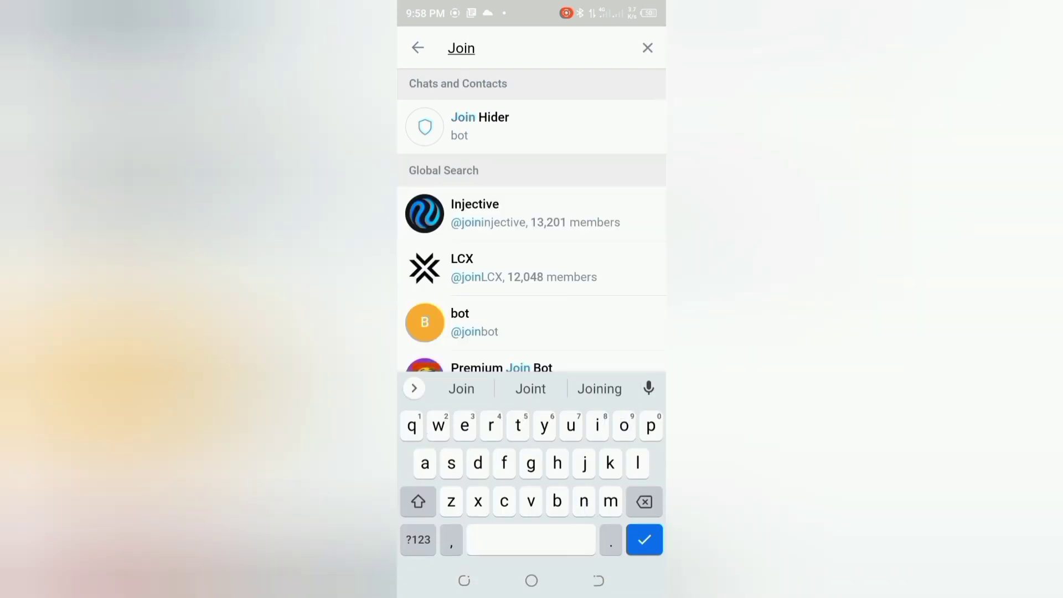
click(533, 126)
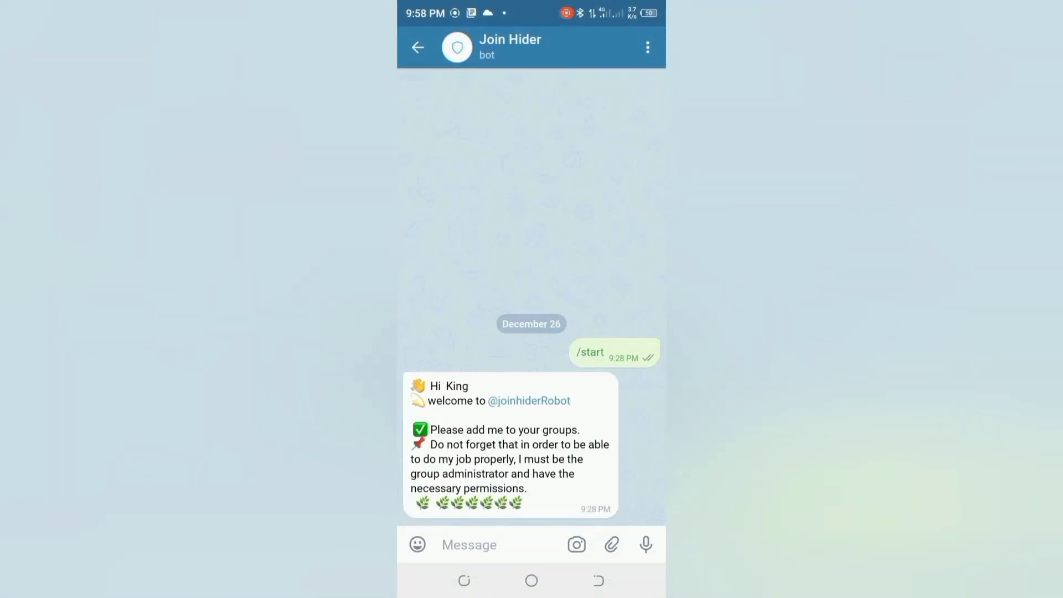
- Delete the existing Join Hider chat from the chat list
click(469, 544)
click(418, 47)
mouse_move(587, 104)
mouse_down()
mouse_move(586, 88)
mouse_move(585, 439)
mouse_move(569, 500)
mouse_up()
click(569, 502)
click(605, 504)
- Reopen Join Hider from search and start the bot to get its welcome message
click(647, 47)
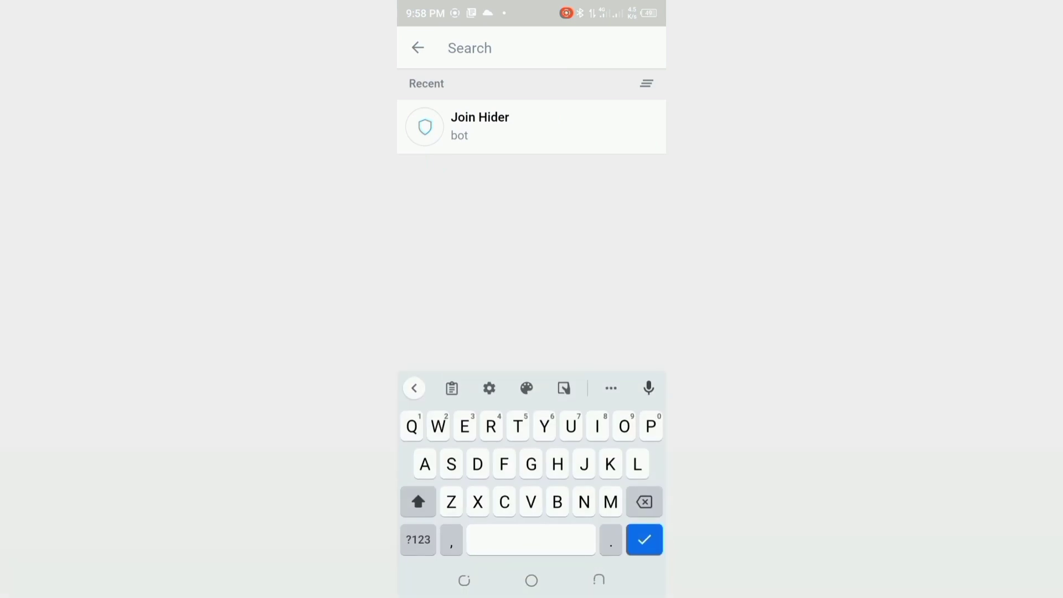
click(508, 124)
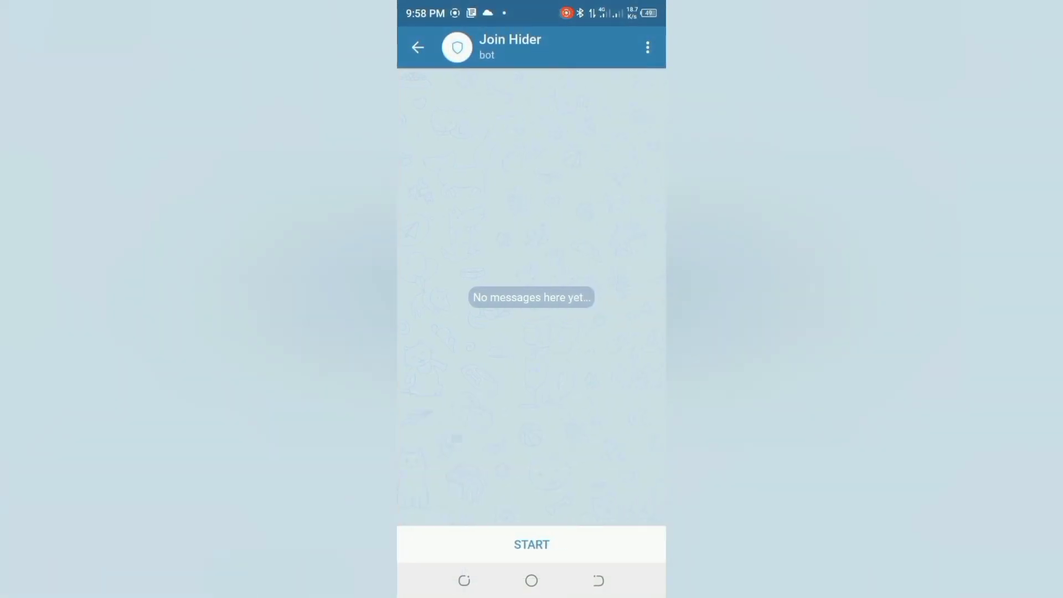
click(527, 544)
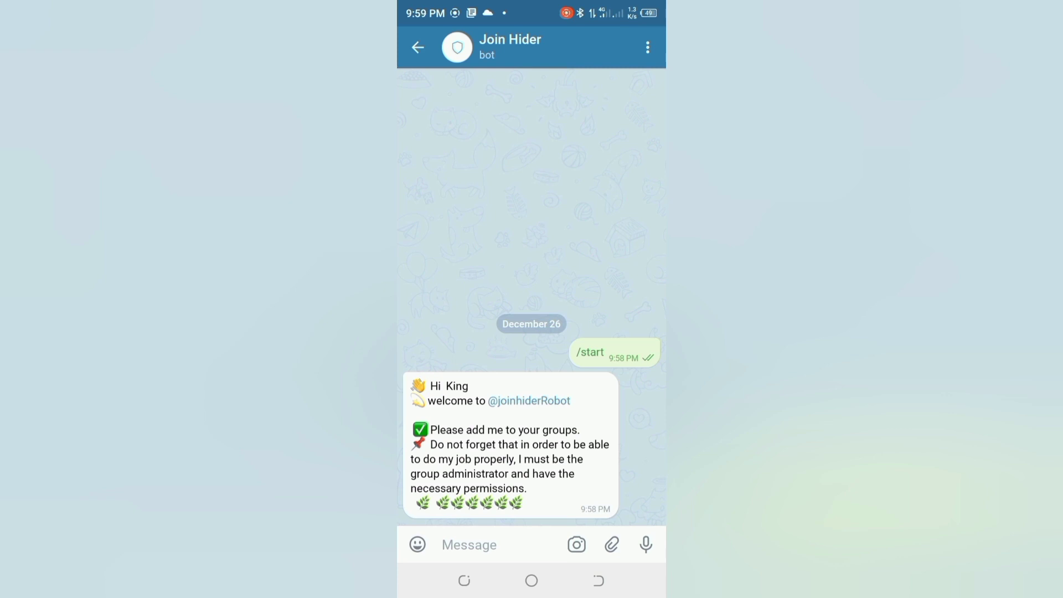
- In Welcome To My Channel, add members by searching 'Join Hide' and selecting the Join Hider bot
click(418, 47)
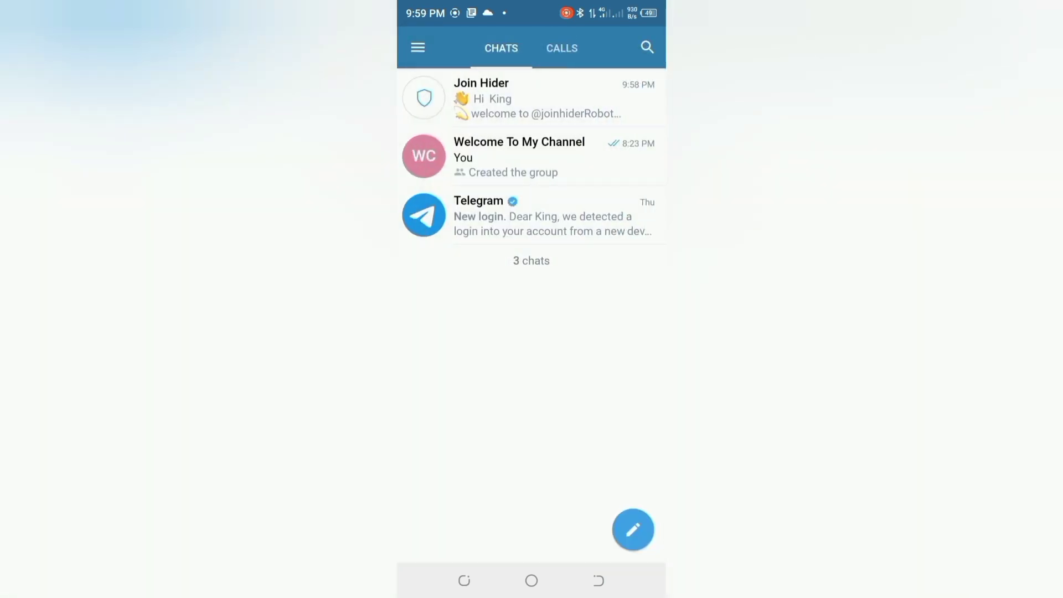
click(531, 156)
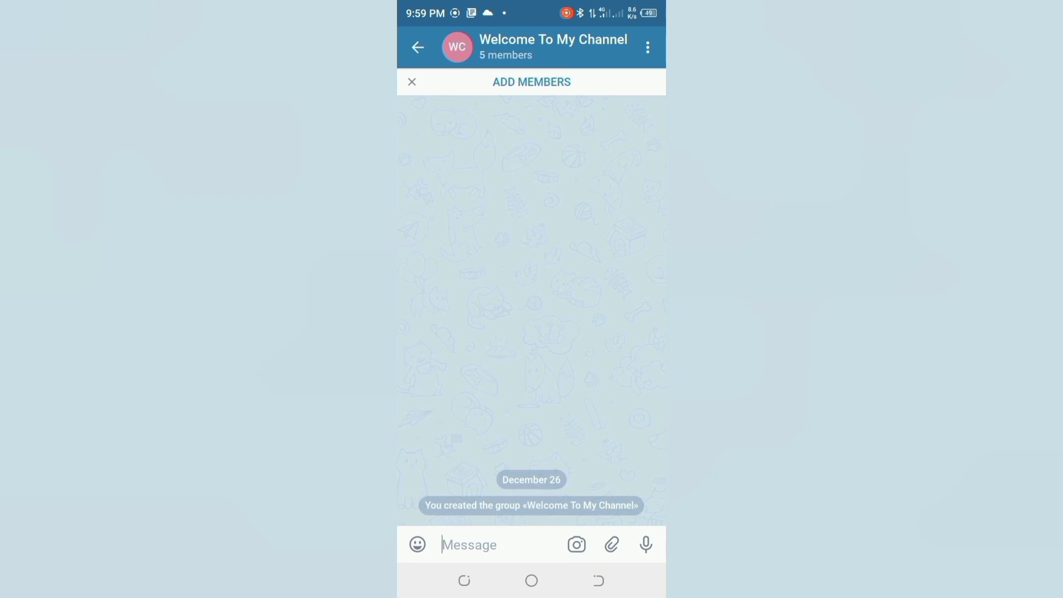
click(531, 82)
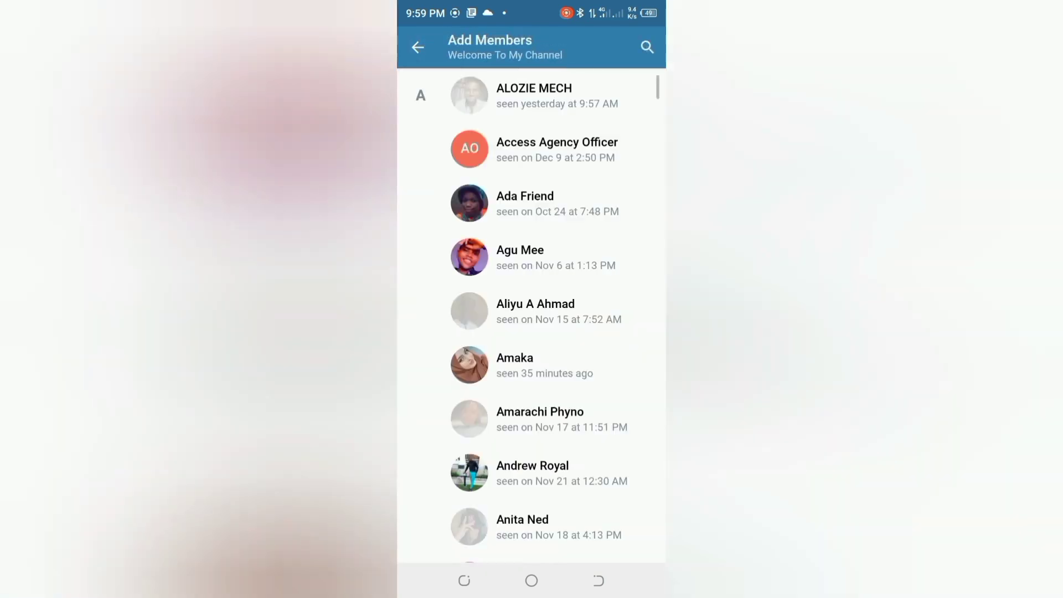
click(647, 48)
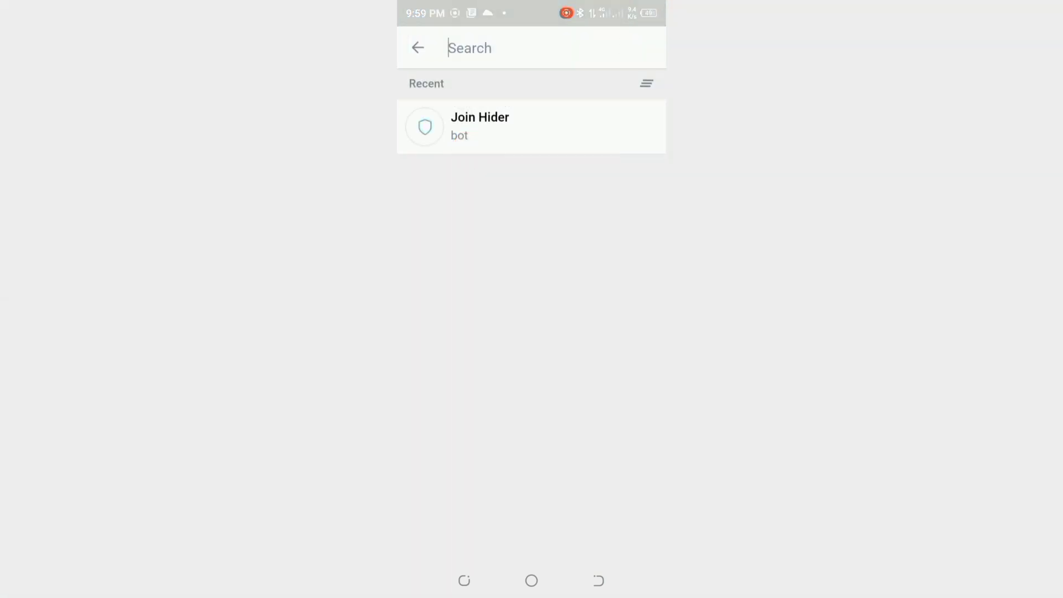
text(J)
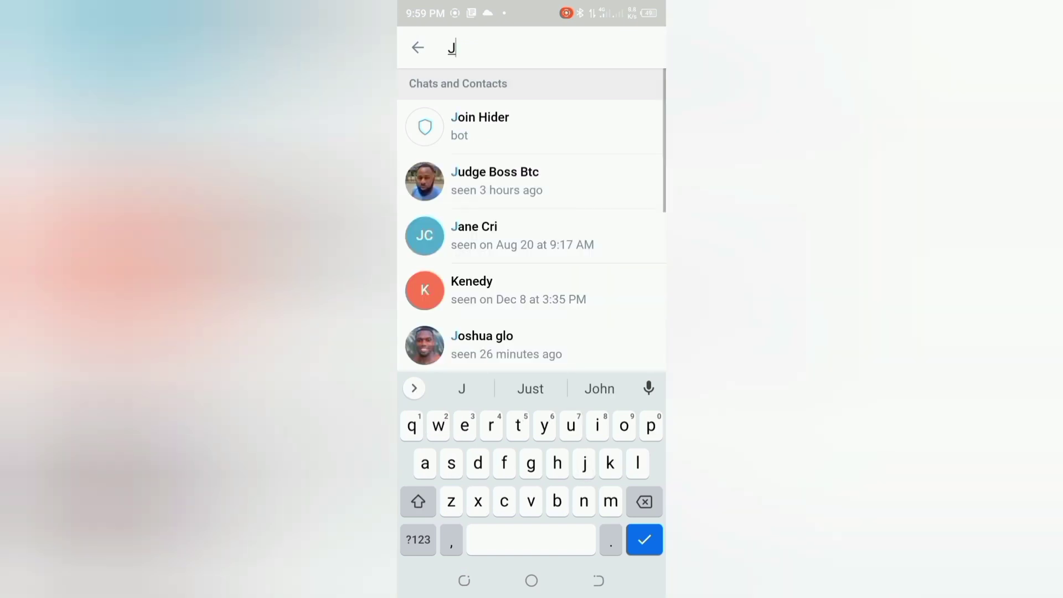
text(oin)
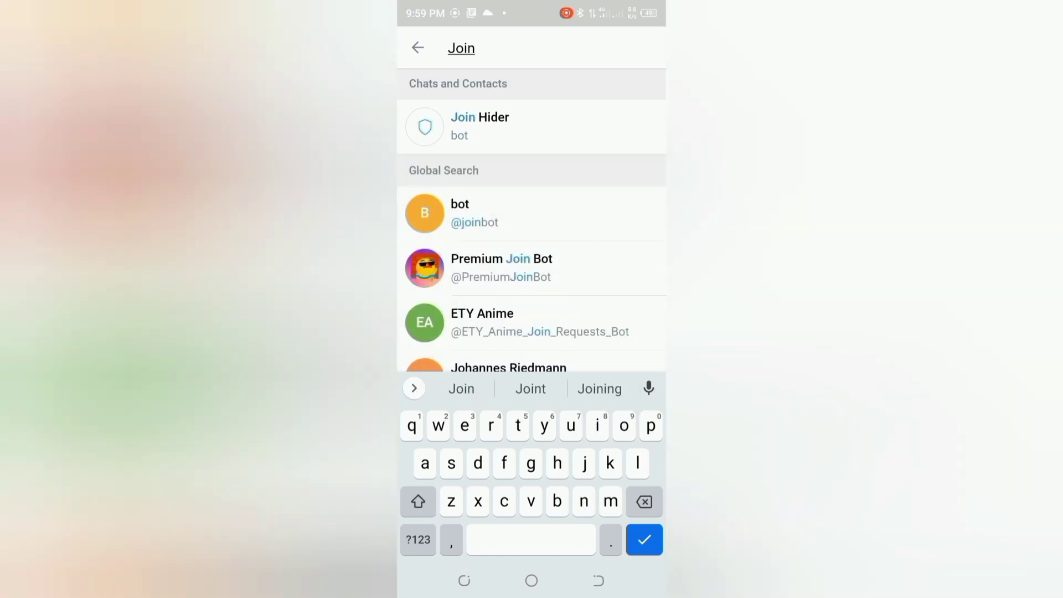
text( Hide)
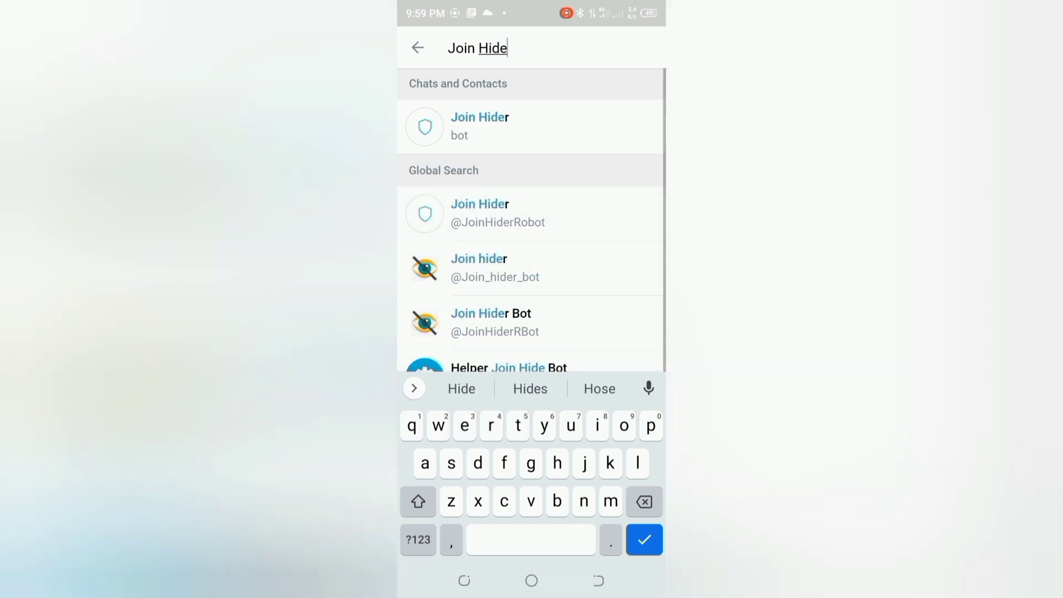
click(586, 135)
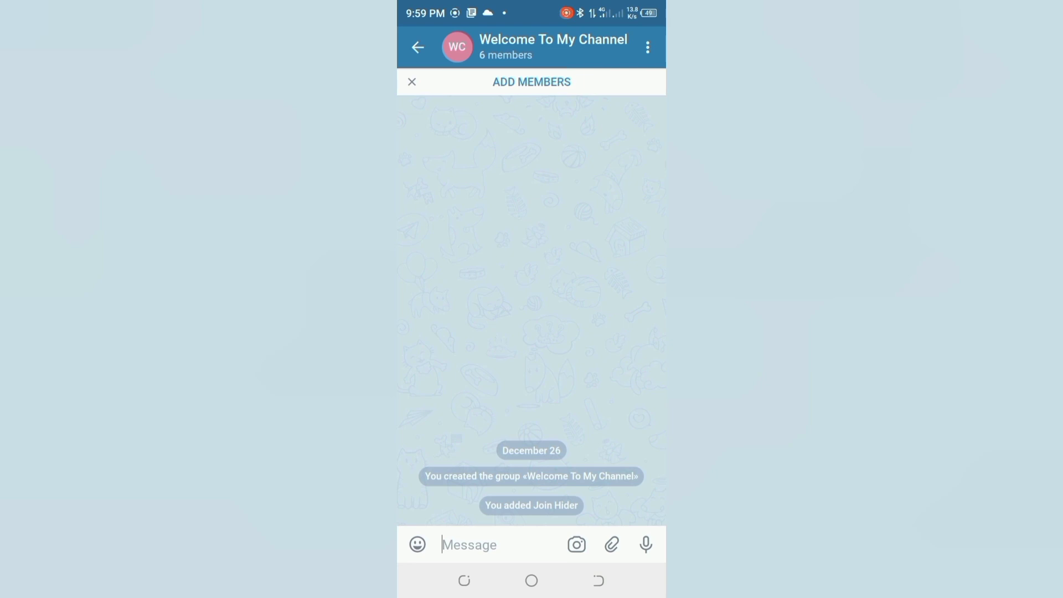
- From the group's member list, promote Join Hider to admin and save its default permissions
click(539, 506)
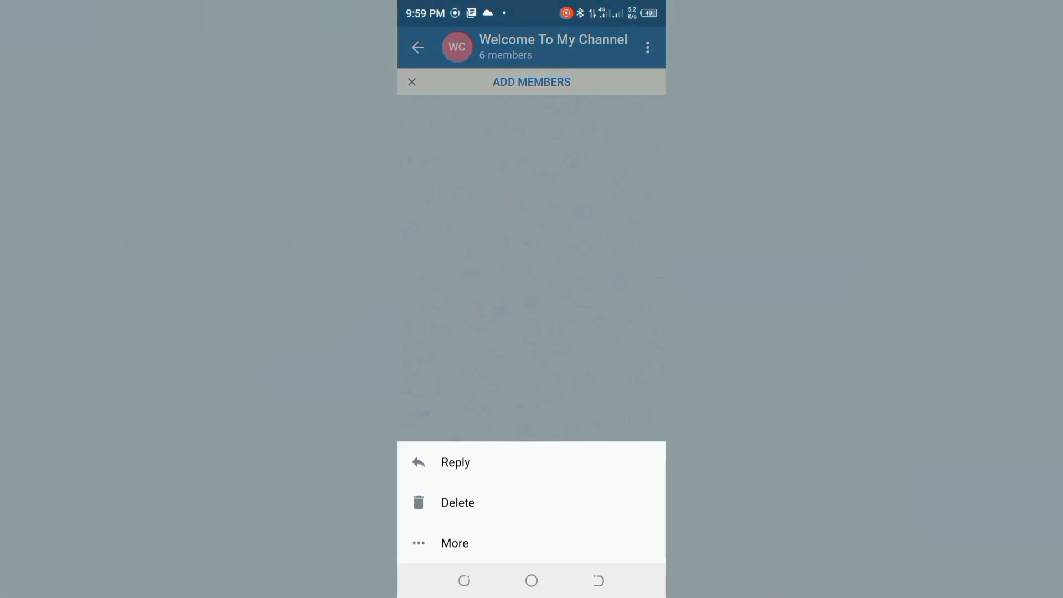
click(427, 297)
click(582, 53)
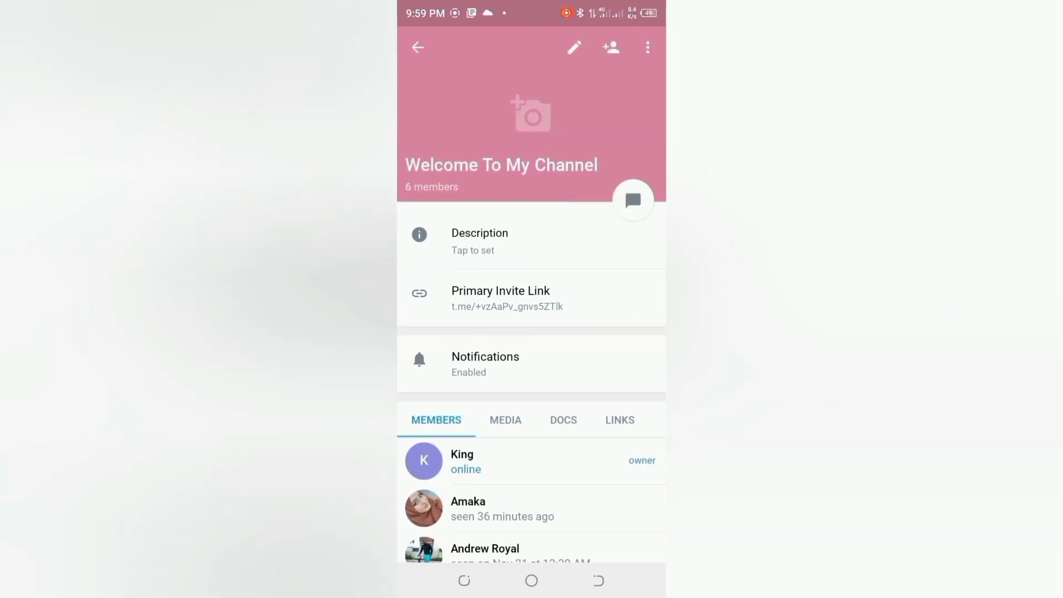
scroll(531, 332, down, 5)
click(588, 402)
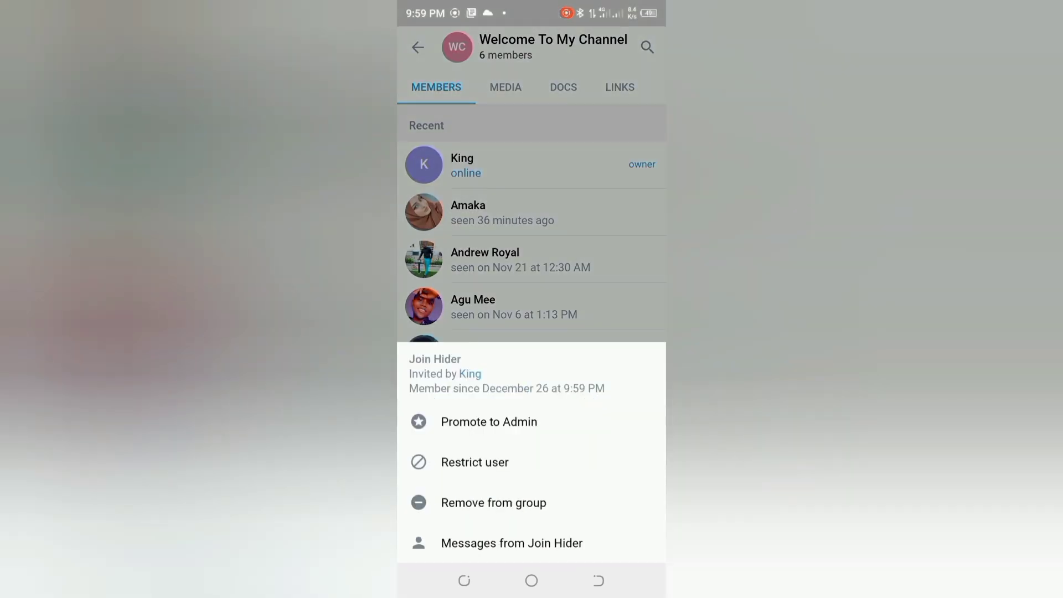
click(571, 419)
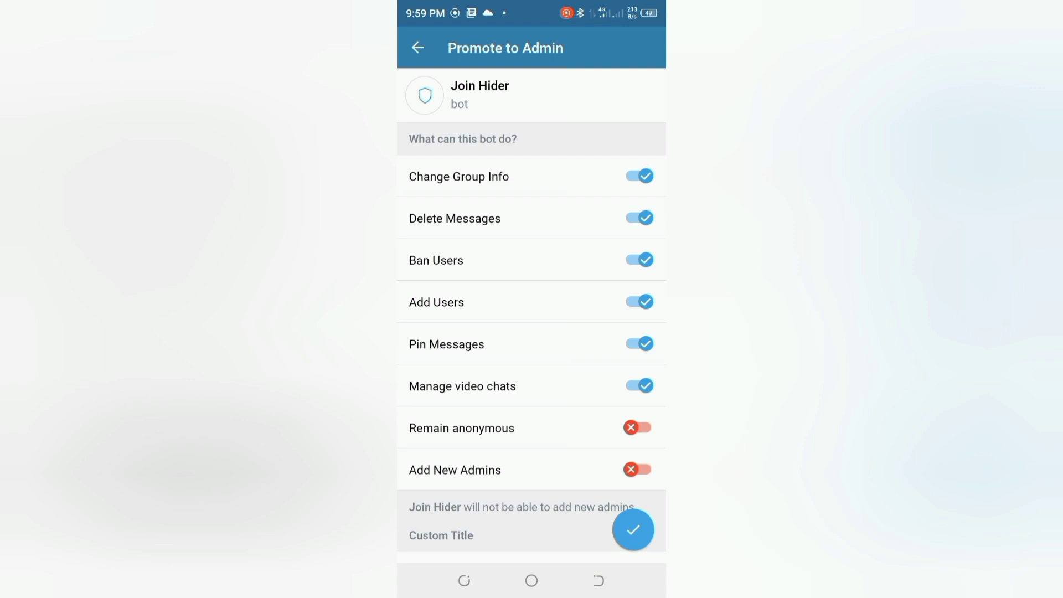
click(633, 529)
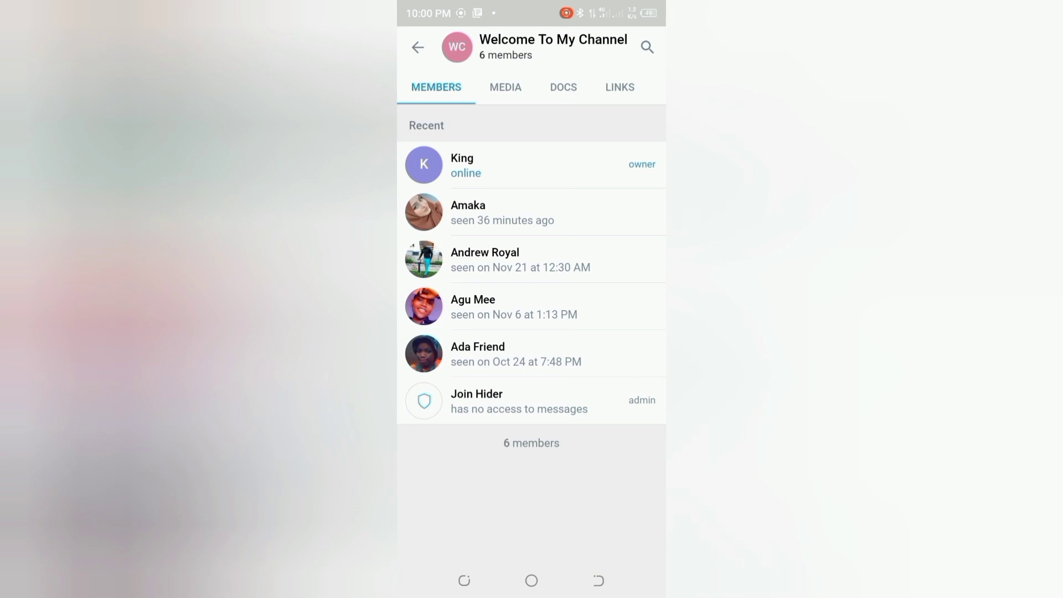
- Leave the group profile, return to the chat list, and reopen Welcome To My Channel
click(599, 580)
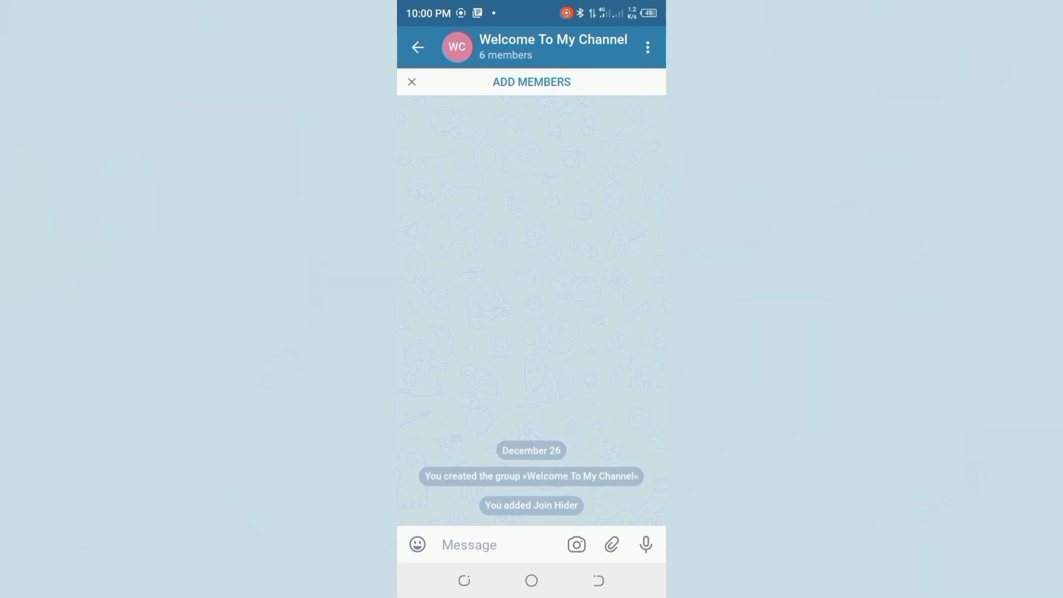
click(417, 47)
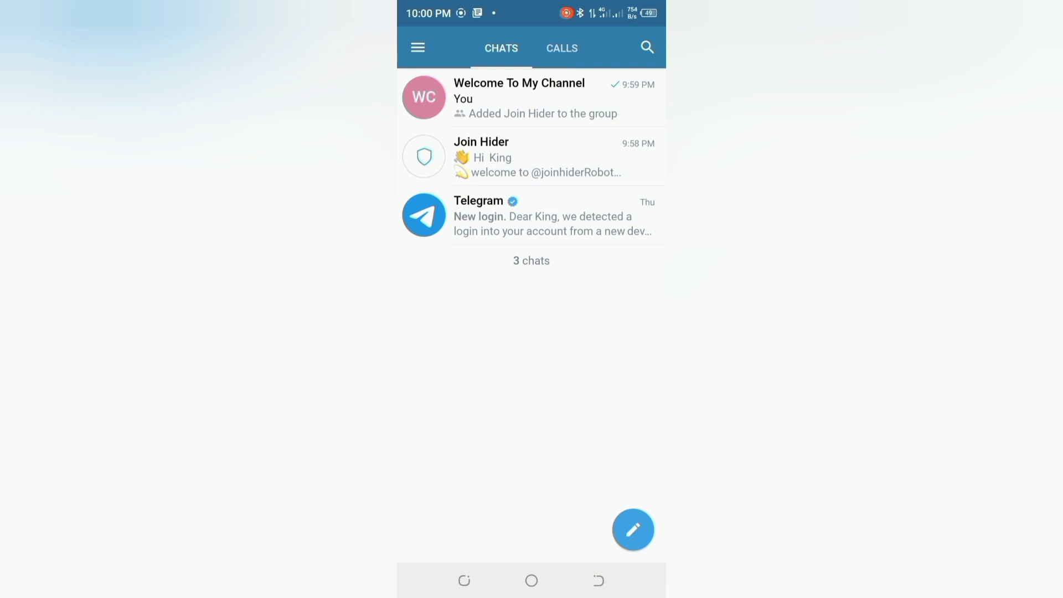
click(531, 98)
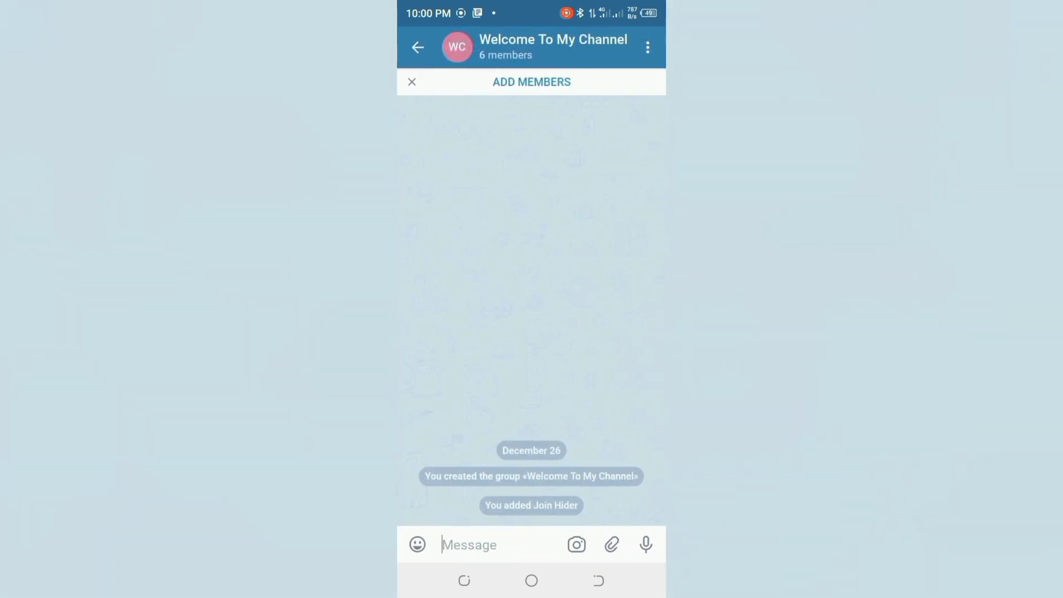